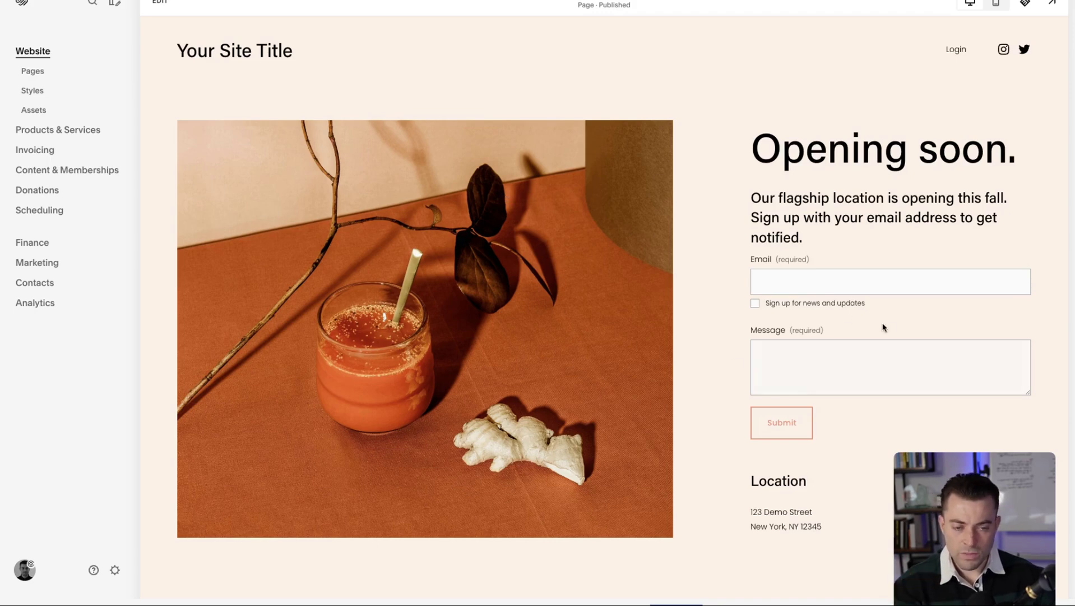
Select the sign-up form's post-submit thank-you message text, then go to Site Styles.
click(160, 2)
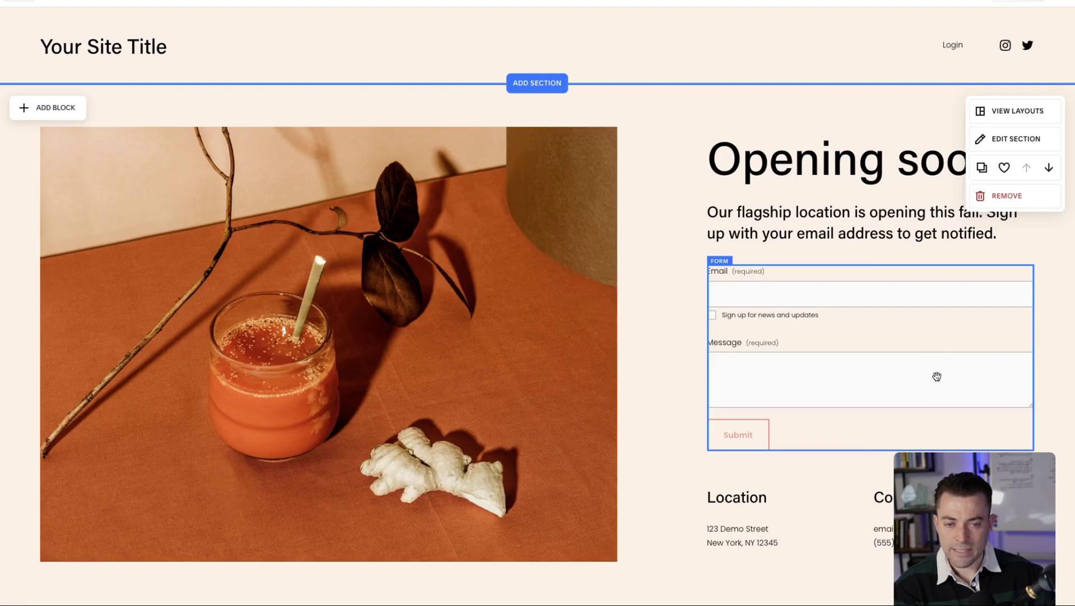
double_click(931, 364)
mouse_move(1023, 274)
mouse_down()
mouse_move(690, 174)
mouse_move(634, 175)
mouse_up()
click(547, 308)
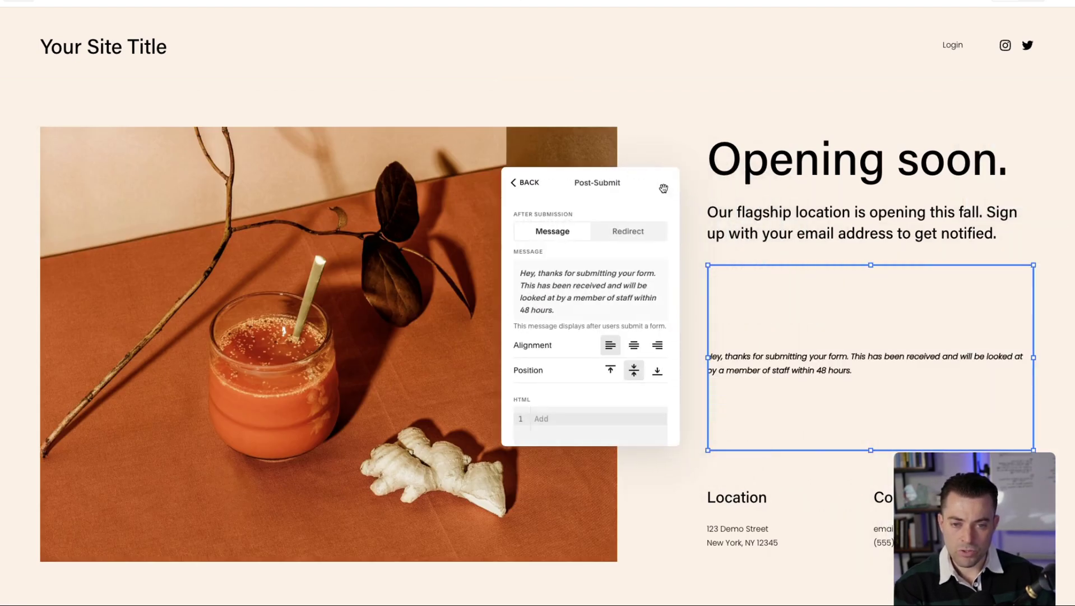
drag(663, 189, 614, 177)
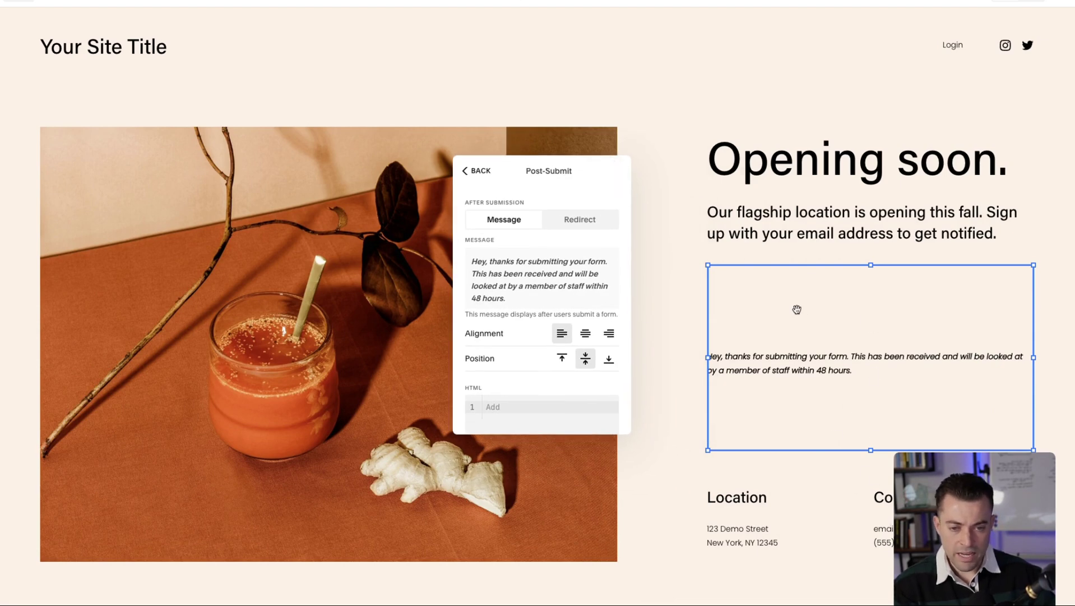
click(542, 272)
key(ctrl+a)
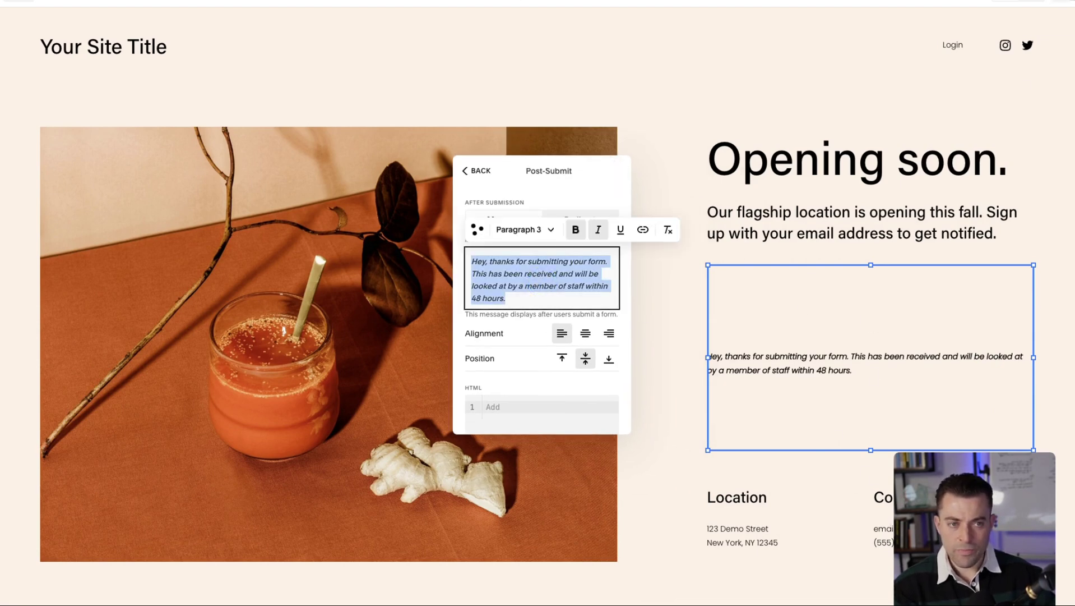
click(1057, 2)
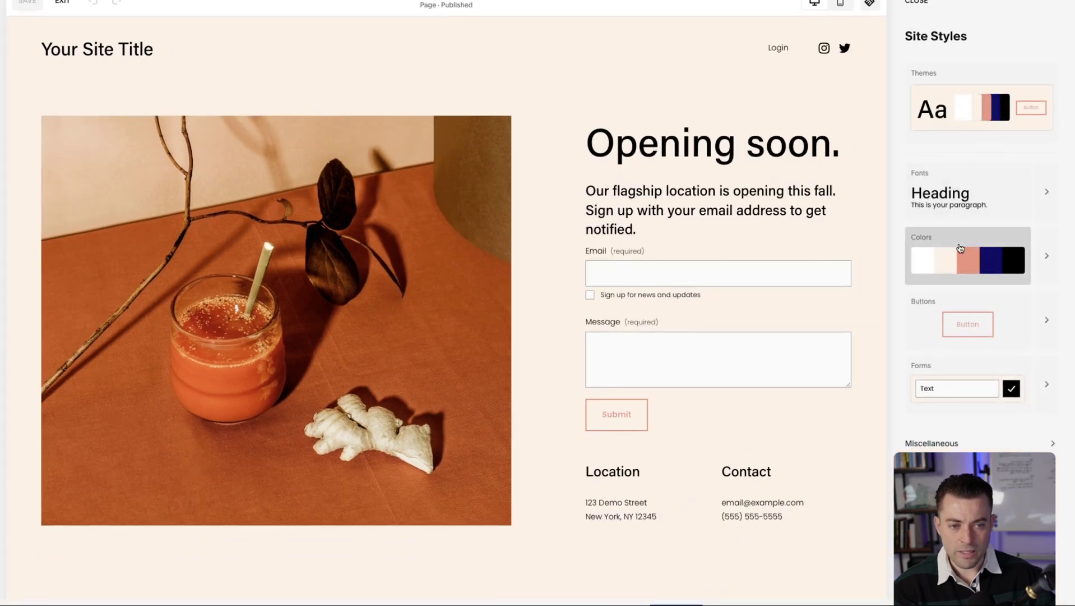
Bring up the Light 1 colour theme and search its settings for 'form'.
click(1048, 255)
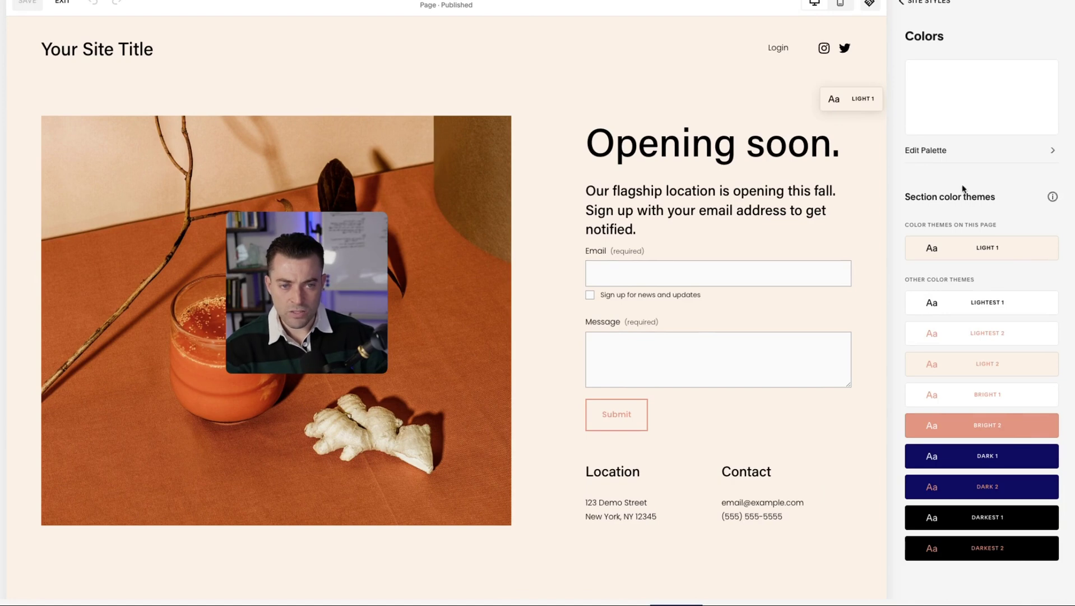
click(862, 100)
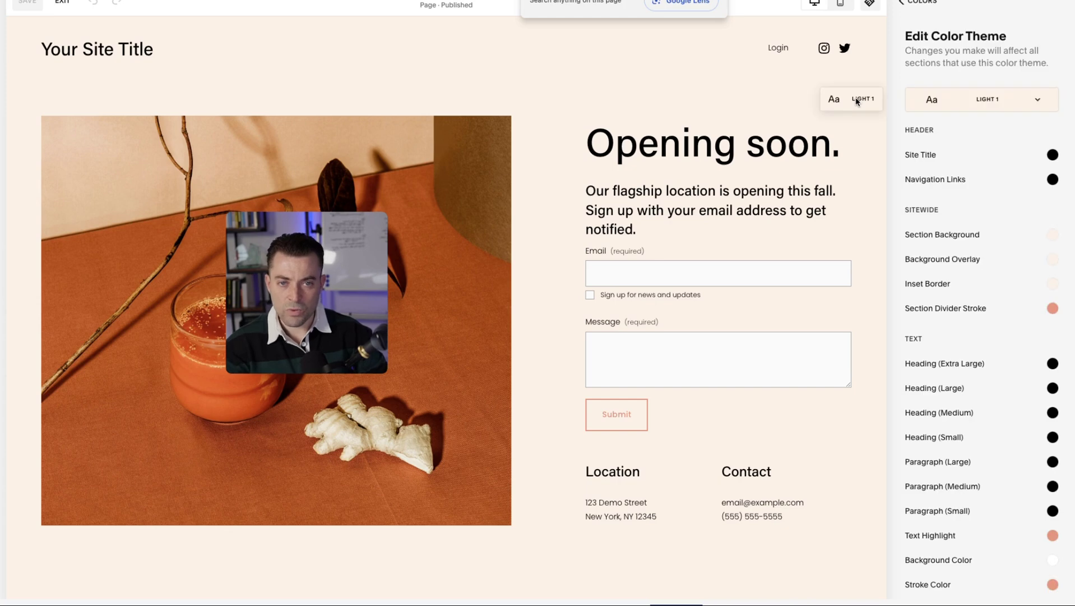
text(form)
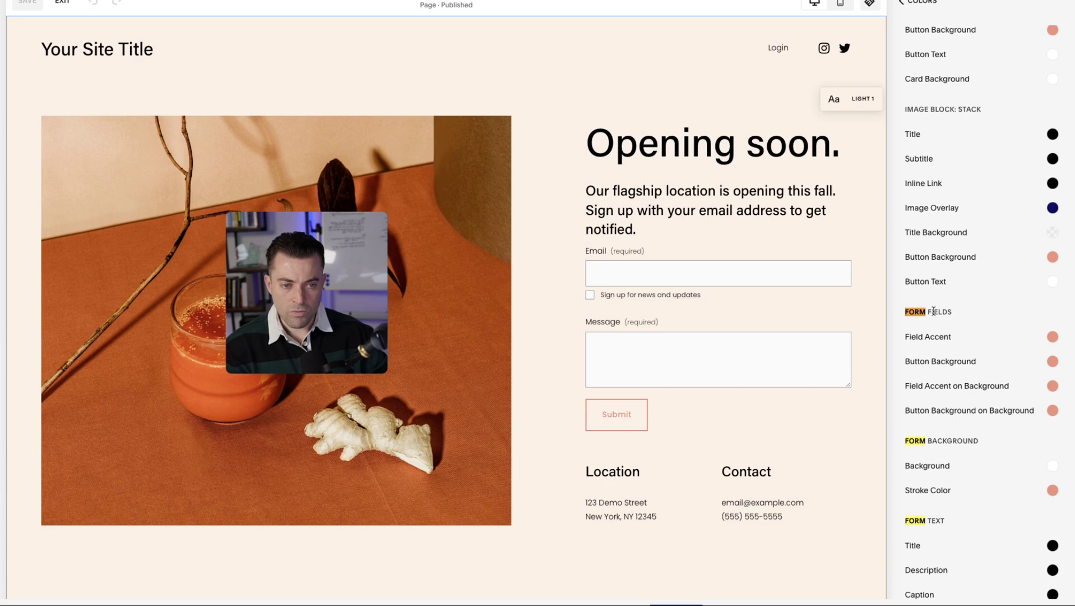
Scroll through Light 1's form colours for fields, background and form text.
scroll(953, 410, down, 1)
scroll(952, 415, down, 2)
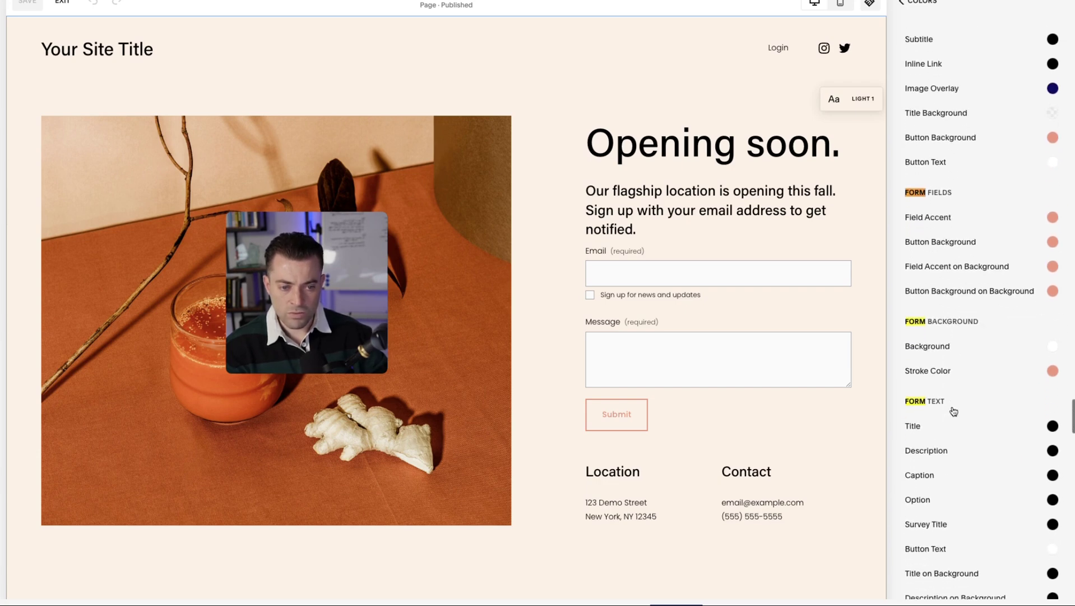
scroll(948, 422, down, 1)
scroll(947, 422, down, 1)
scroll(948, 420, down, 2)
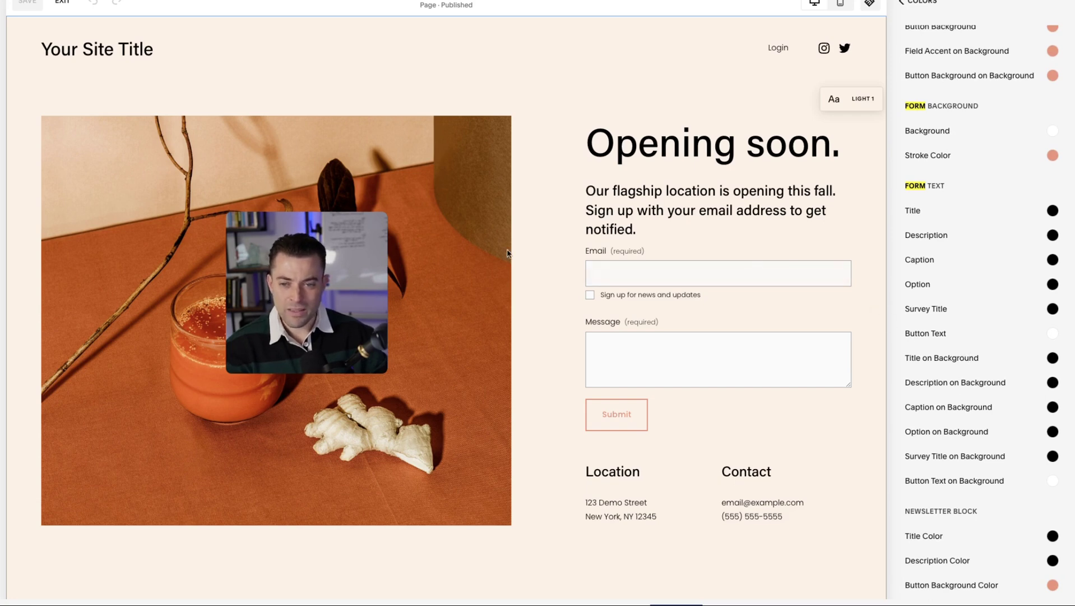
mouse_move(306, 292)
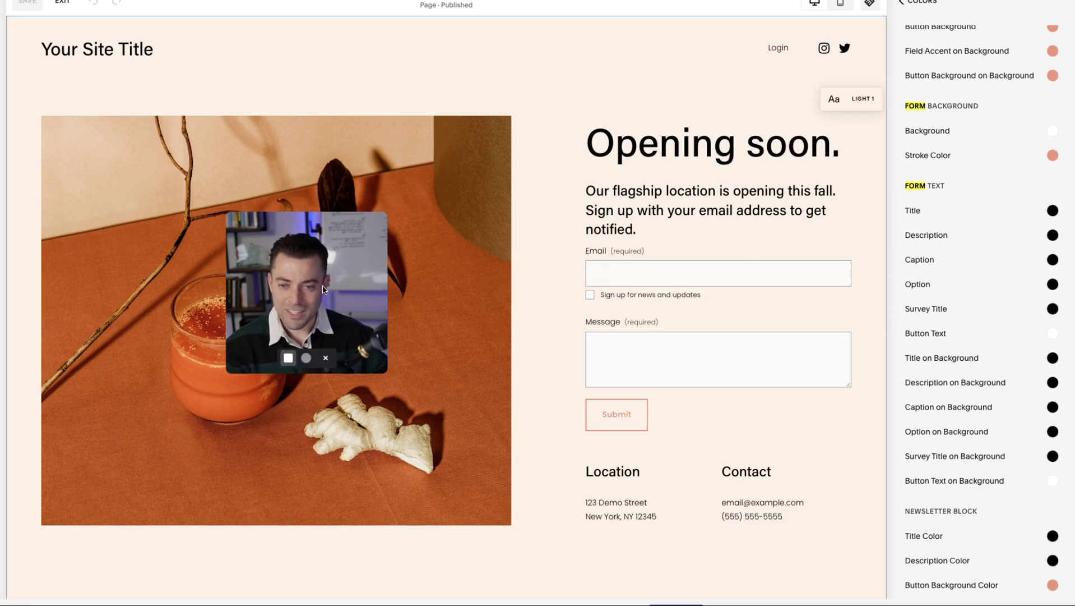
drag(323, 290, 291, 295)
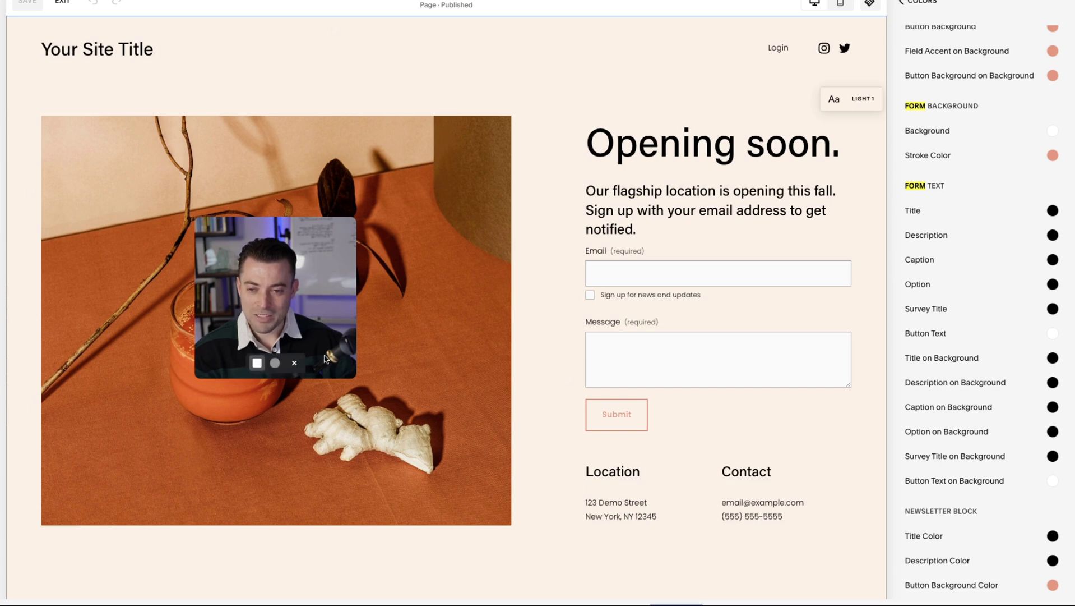
drag(302, 293, 432, 225)
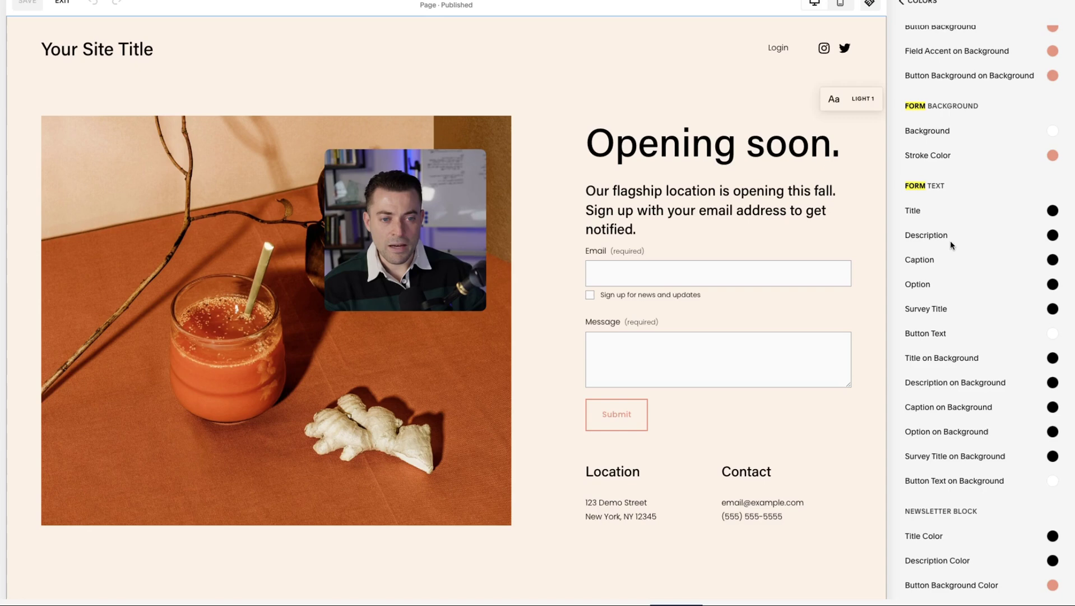
scroll(987, 269, down, 8)
scroll(987, 280, up, 7)
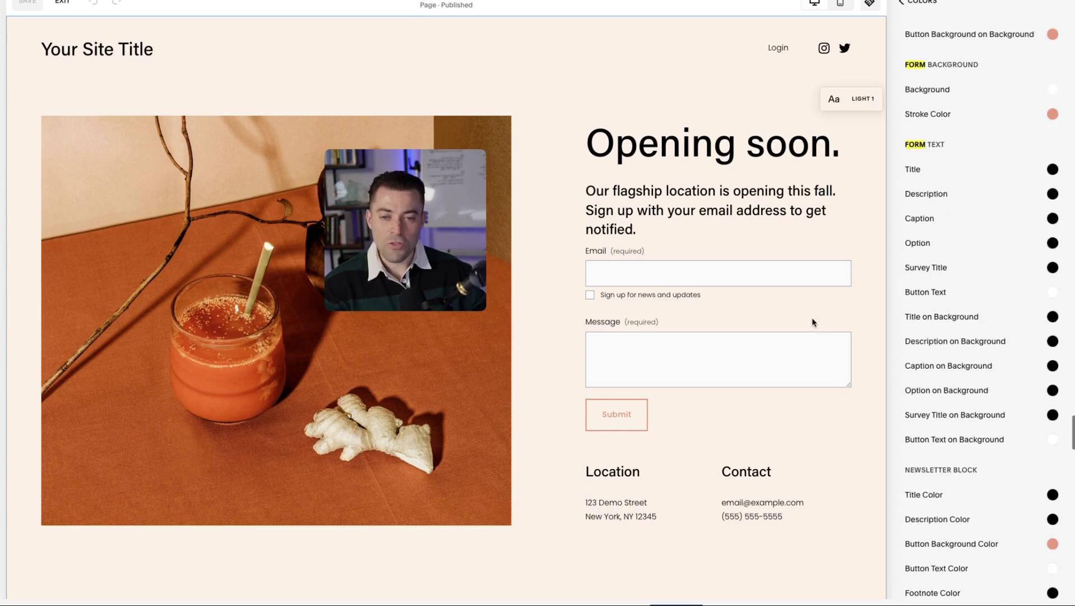
Reselect the form's post-submit thank-you message text, then go to the Pages panel.
click(869, 3)
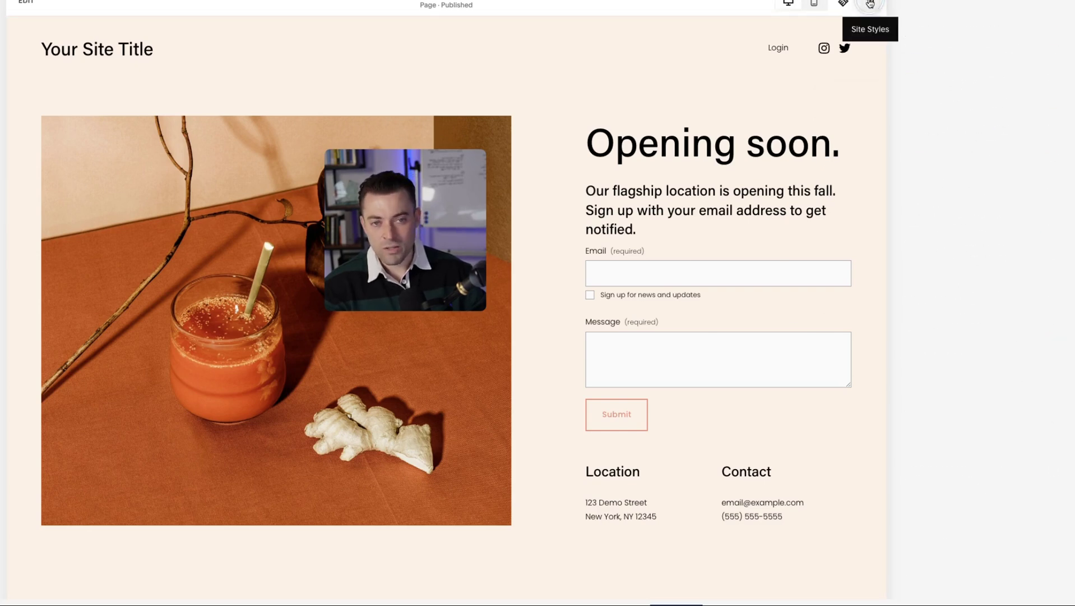
double_click(853, 319)
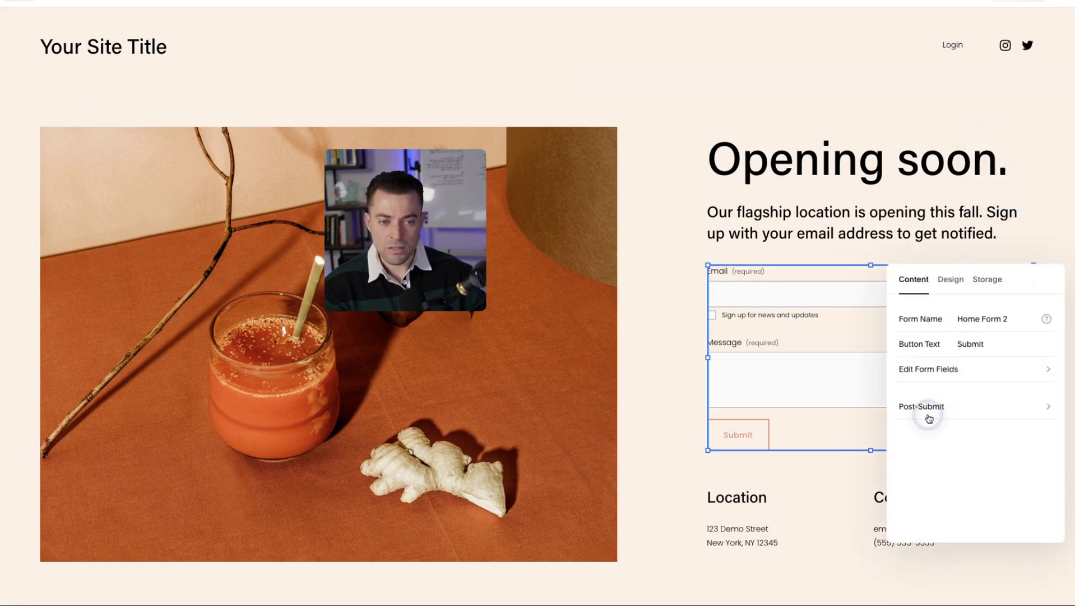
click(929, 418)
click(950, 379)
key(ctrl+a)
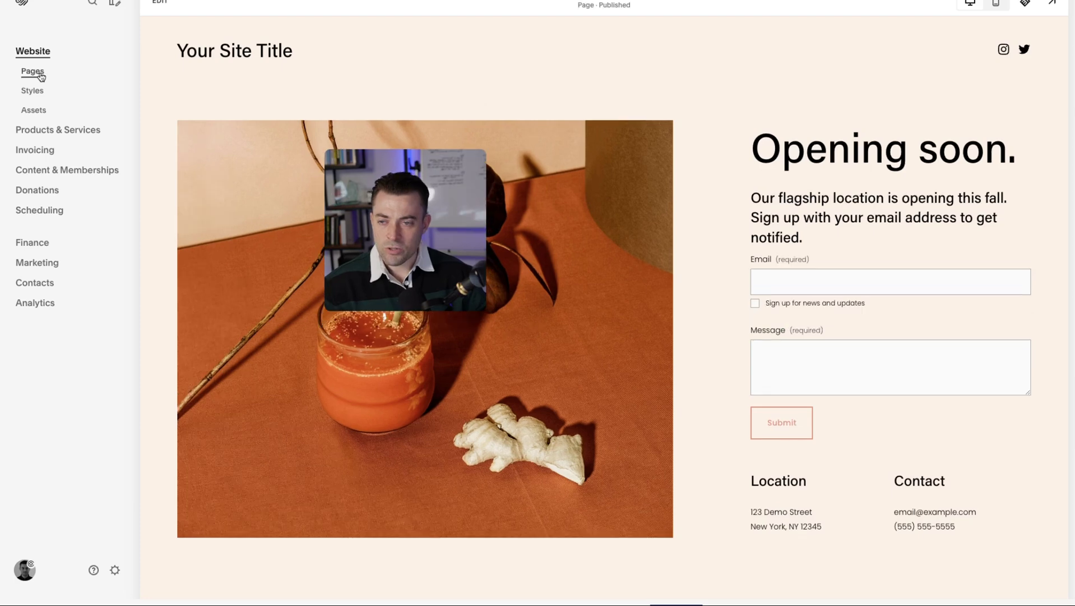
click(32, 71)
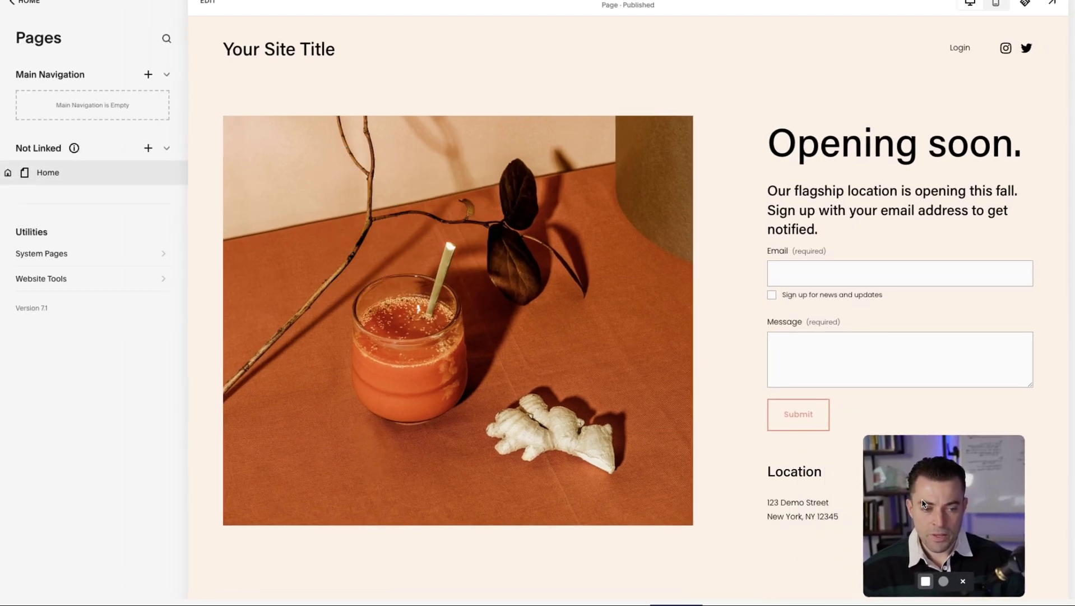
Paste .form-submission-text { color: red !important; } into the Custom CSS editor.
click(75, 279)
click(89, 87)
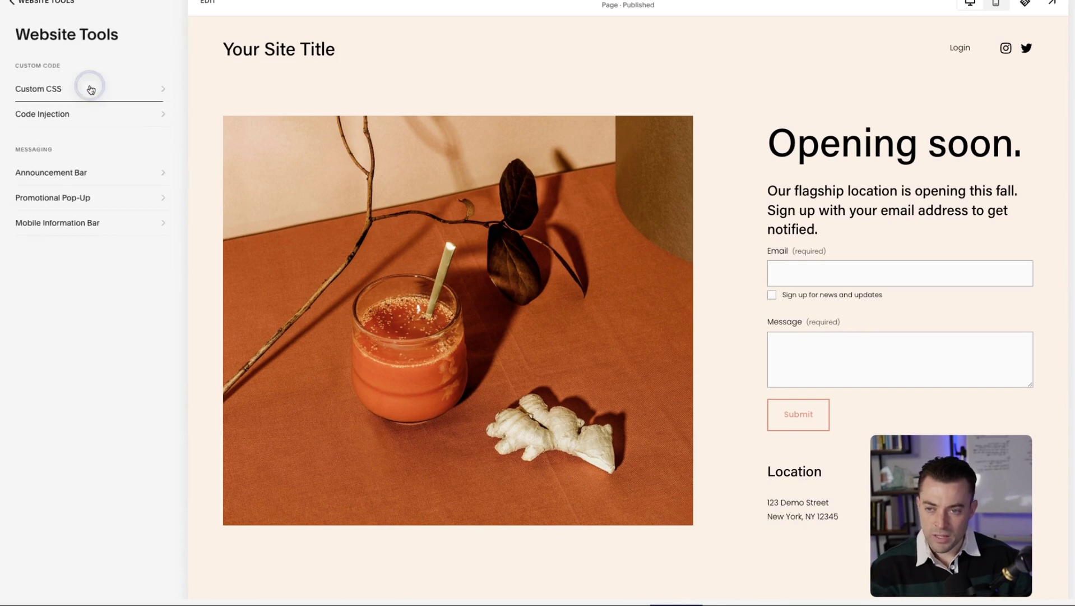
click(83, 166)
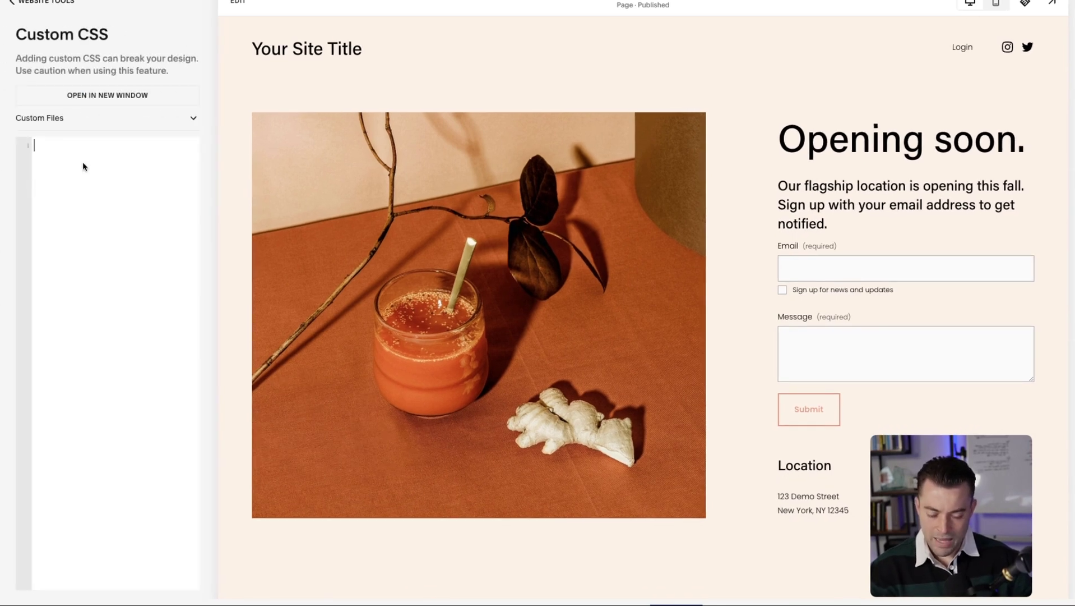
text(.form-submission-text p {     color: red !important; })
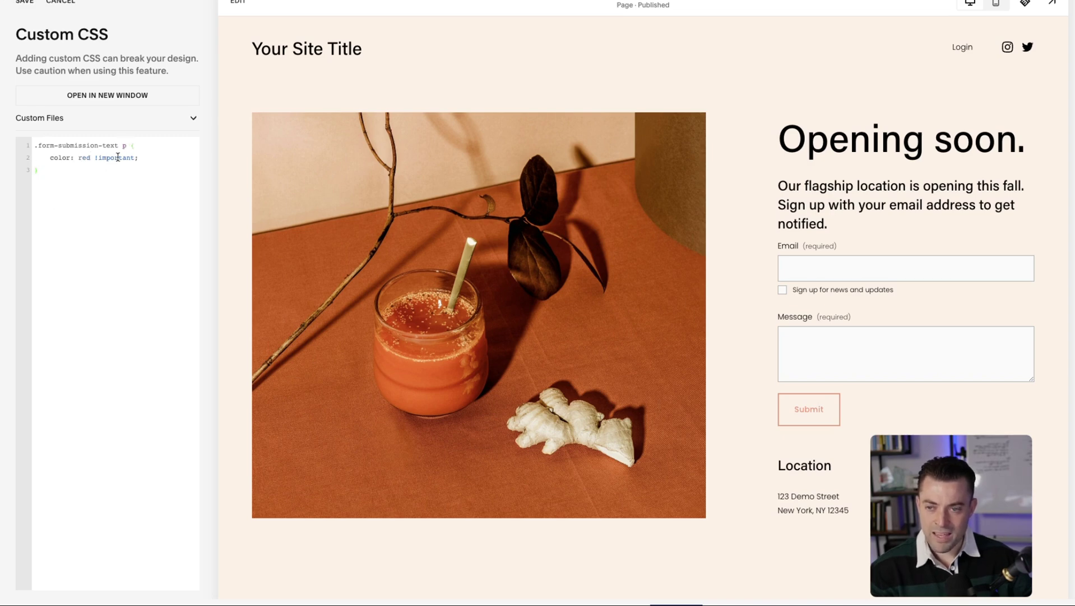
drag(50, 158, 87, 160)
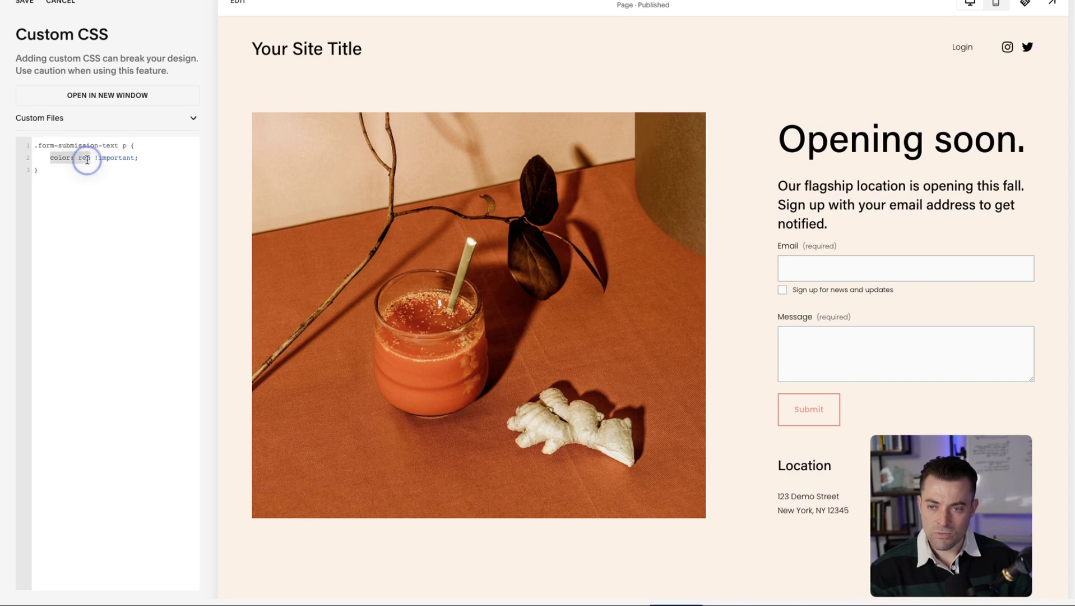
click(127, 145)
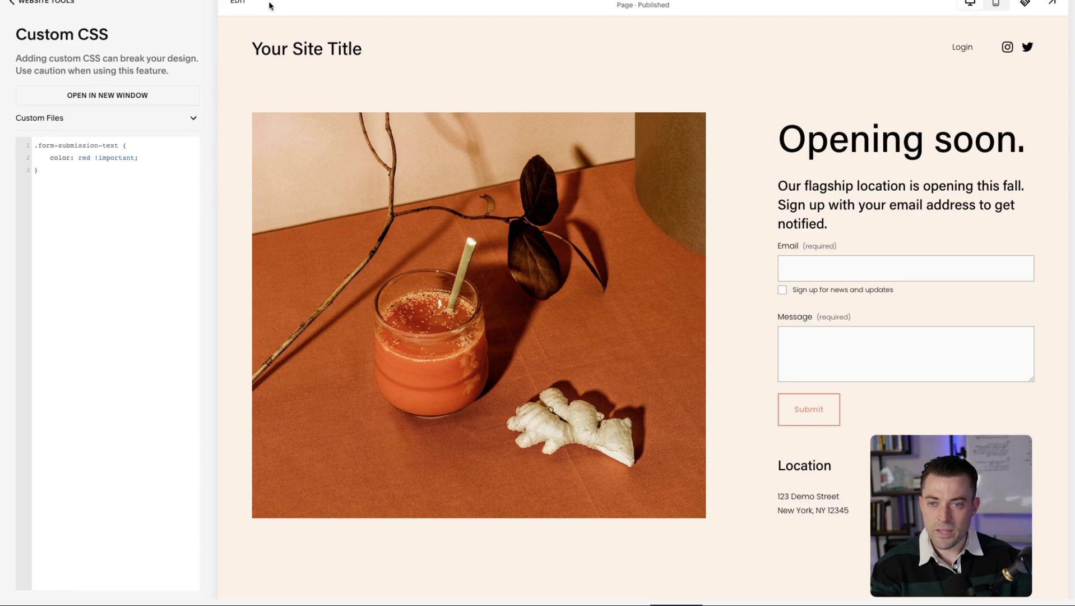
Switch the post-submit message to Heading 1, then Heading 2, to check its colour.
click(240, 4)
double_click(823, 307)
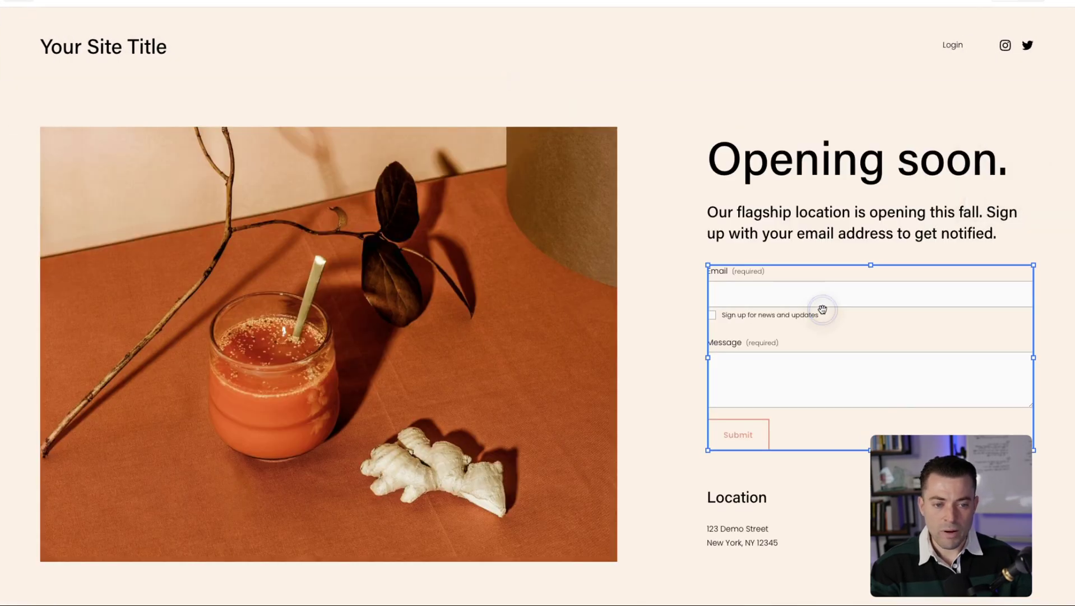
drag(1019, 282, 519, 146)
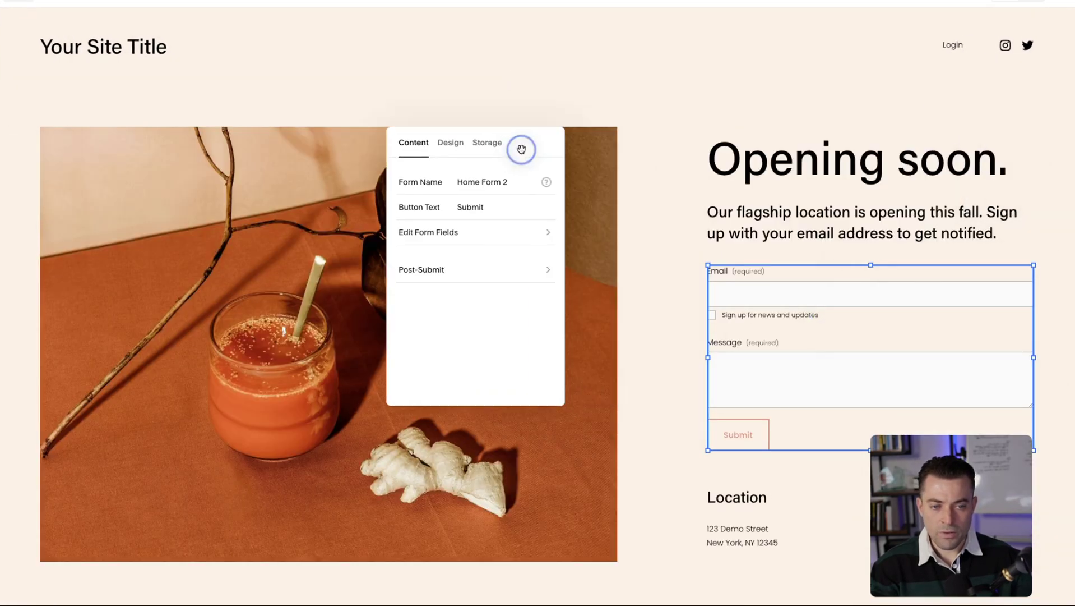
click(439, 274)
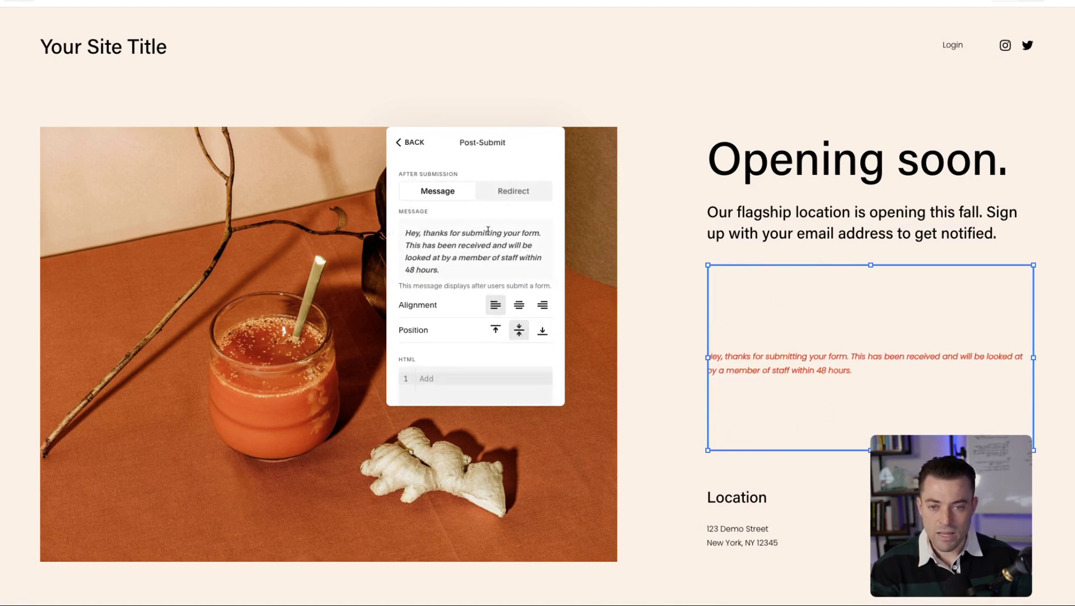
triple_click(444, 233)
click(451, 201)
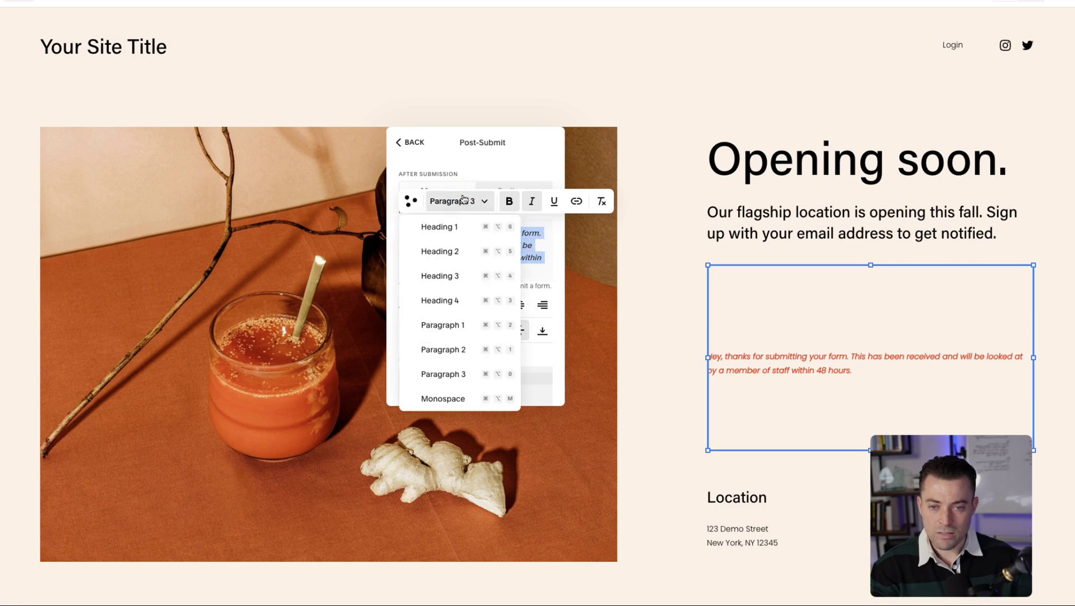
click(449, 236)
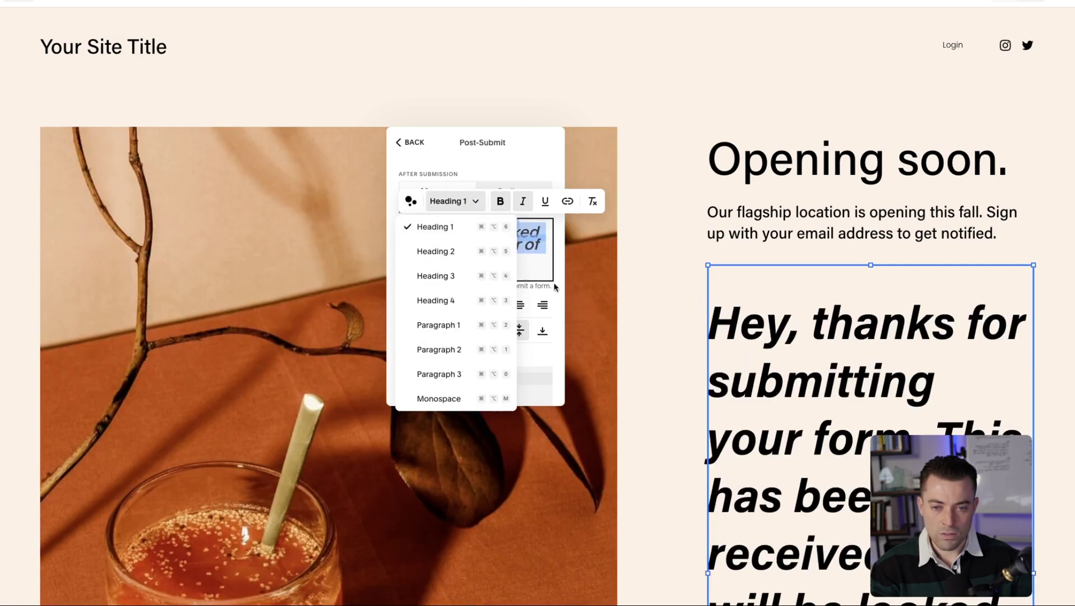
click(461, 251)
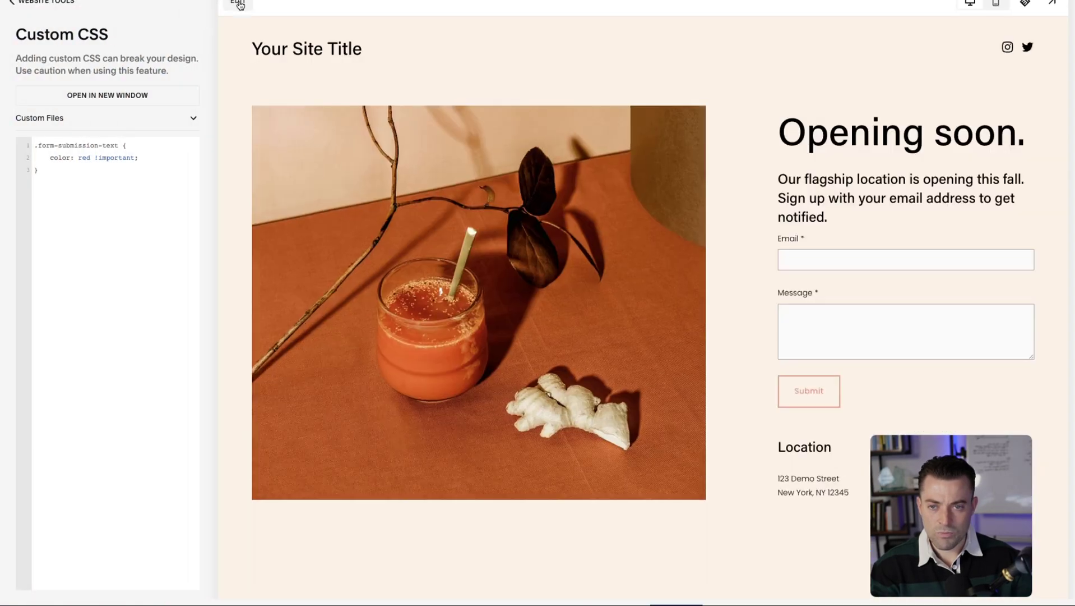
Remove bold and italic formatting from the whole post-submit message.
click(238, 3)
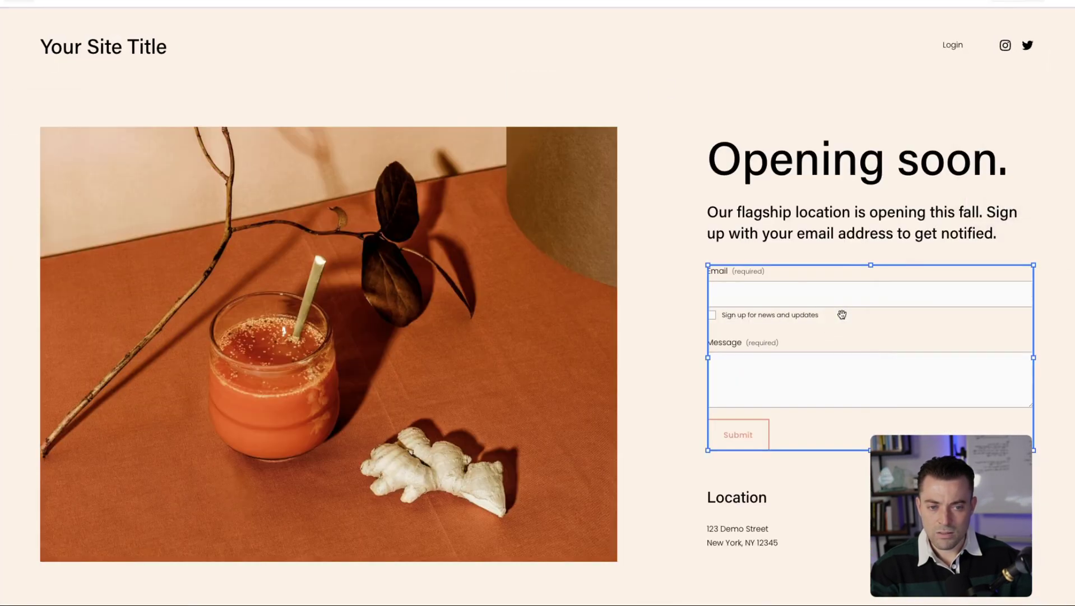
click(842, 314)
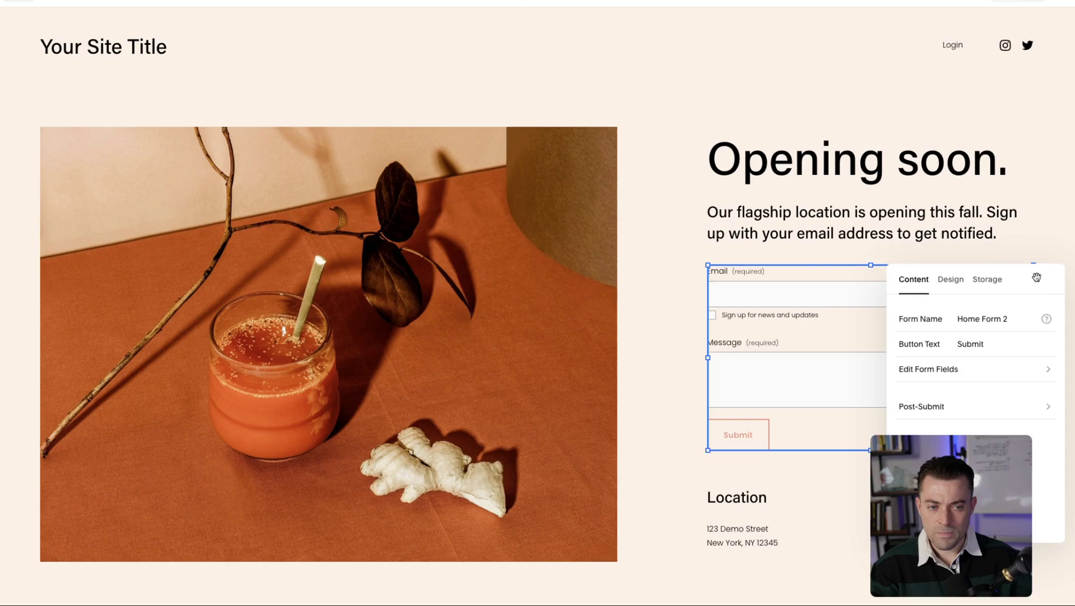
drag(1037, 277, 521, 206)
click(433, 300)
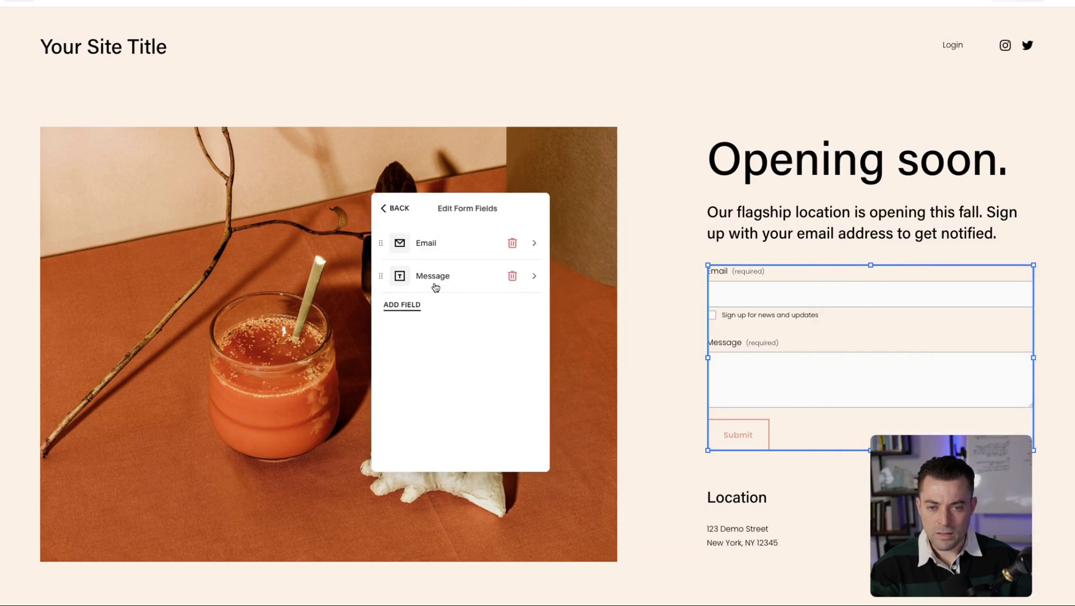
click(396, 208)
click(420, 333)
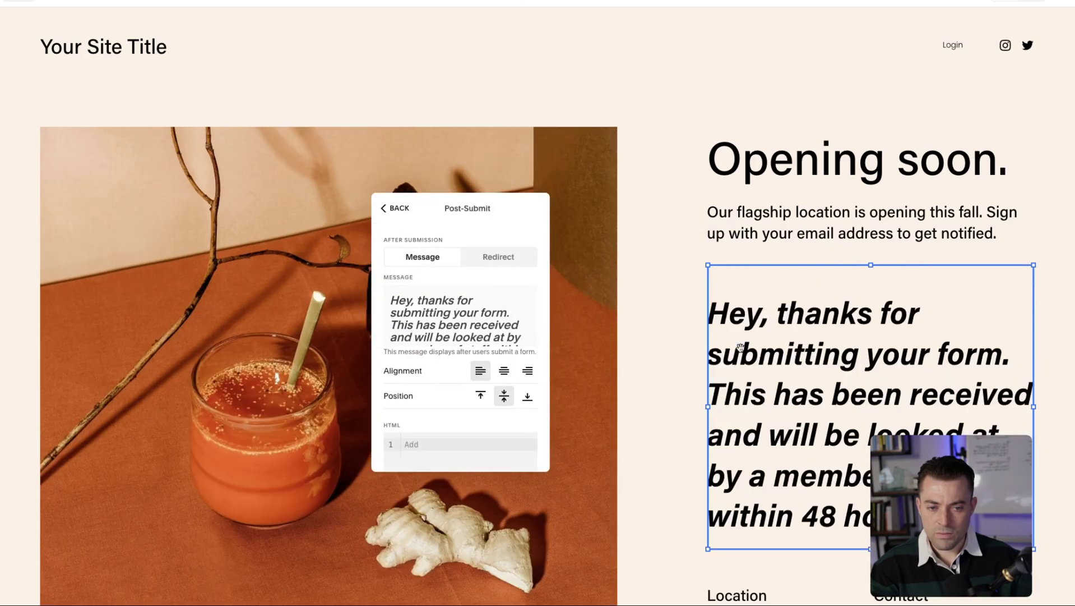
click(441, 324)
key(ctrl+a)
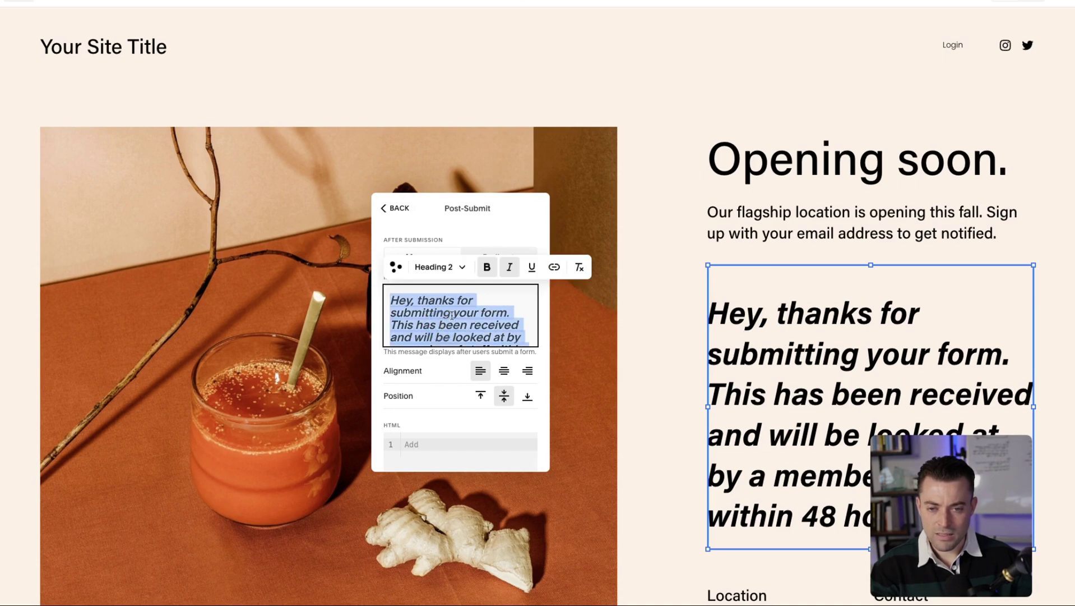
click(487, 267)
click(507, 269)
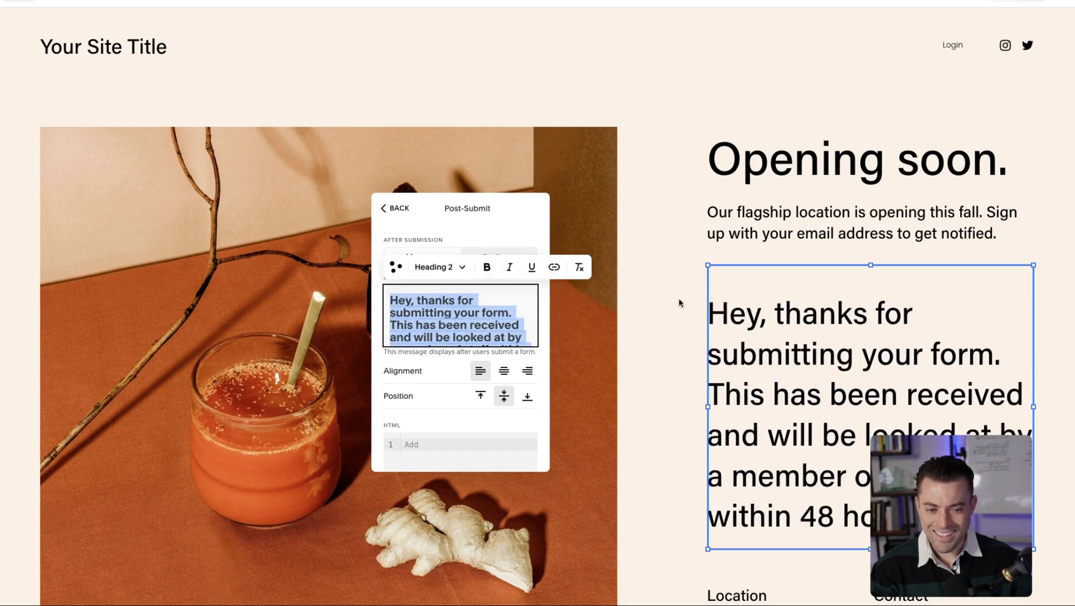
click(665, 281)
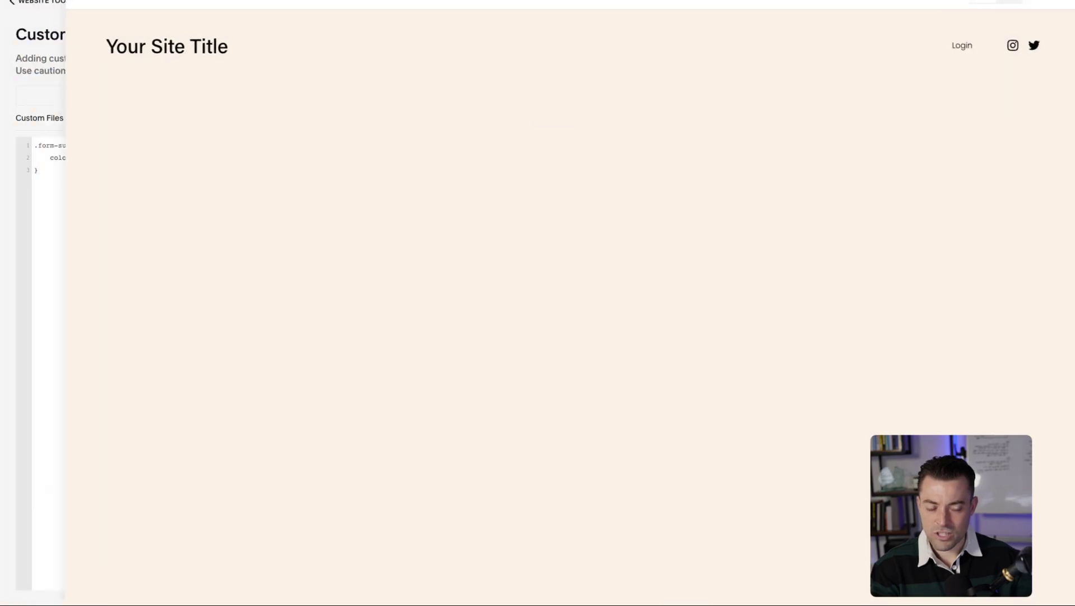
Add a * wildcard after .form-submission-text so the red rule covers its contents.
click(121, 144)
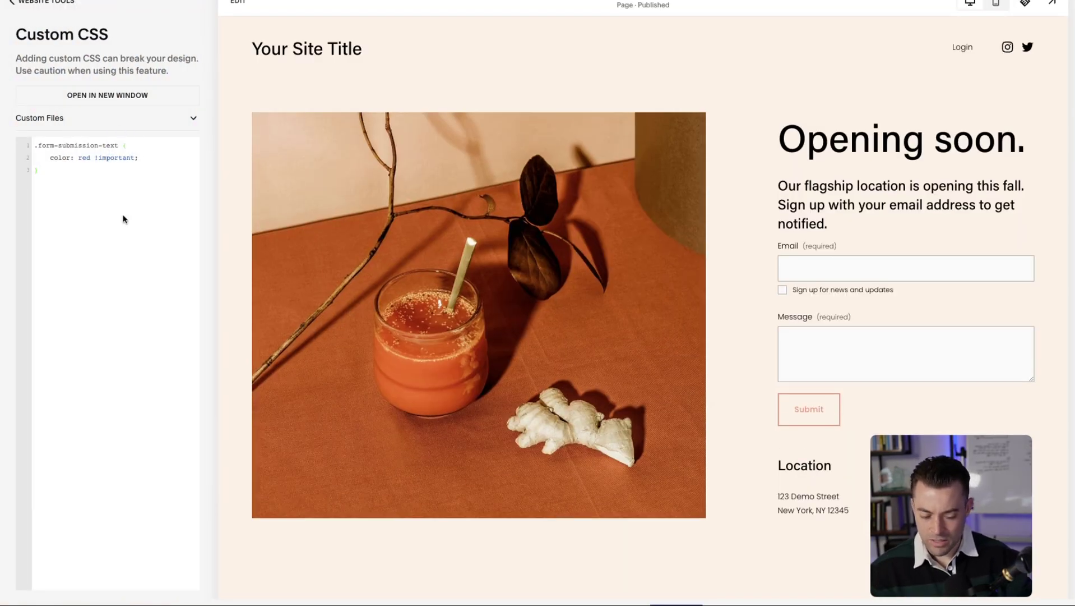
text(*)
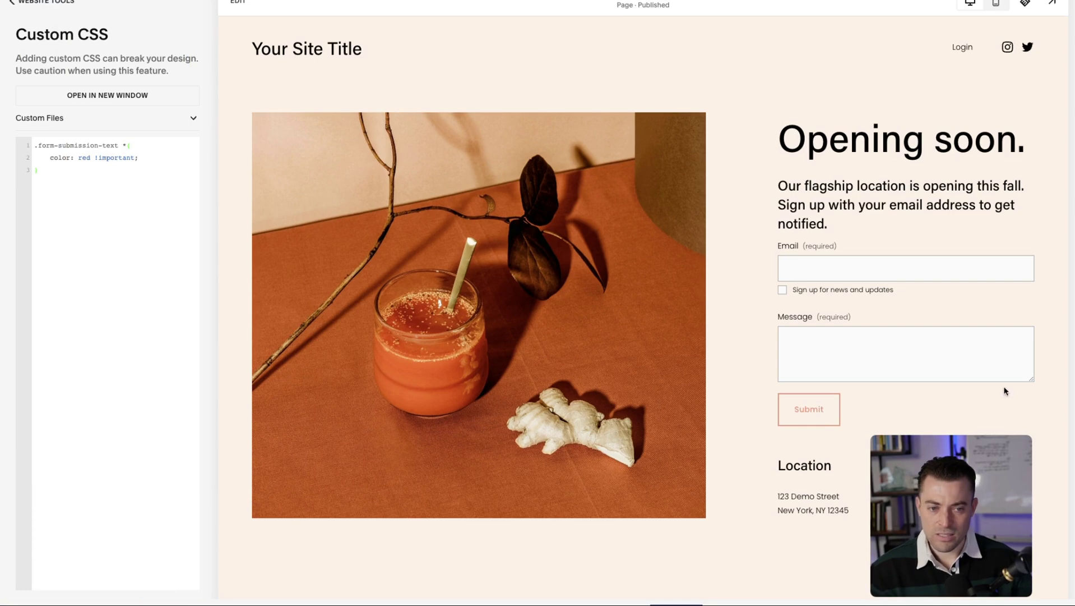
click(238, 3)
Select all of the form's post-submit message text.
click(806, 334)
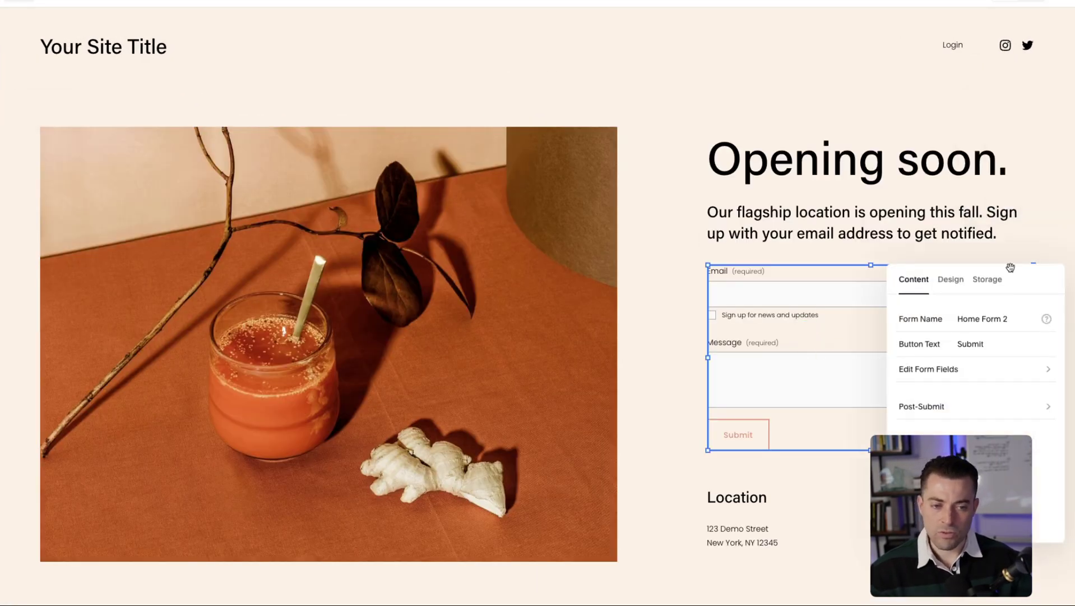
drag(1011, 267, 412, 150)
click(349, 297)
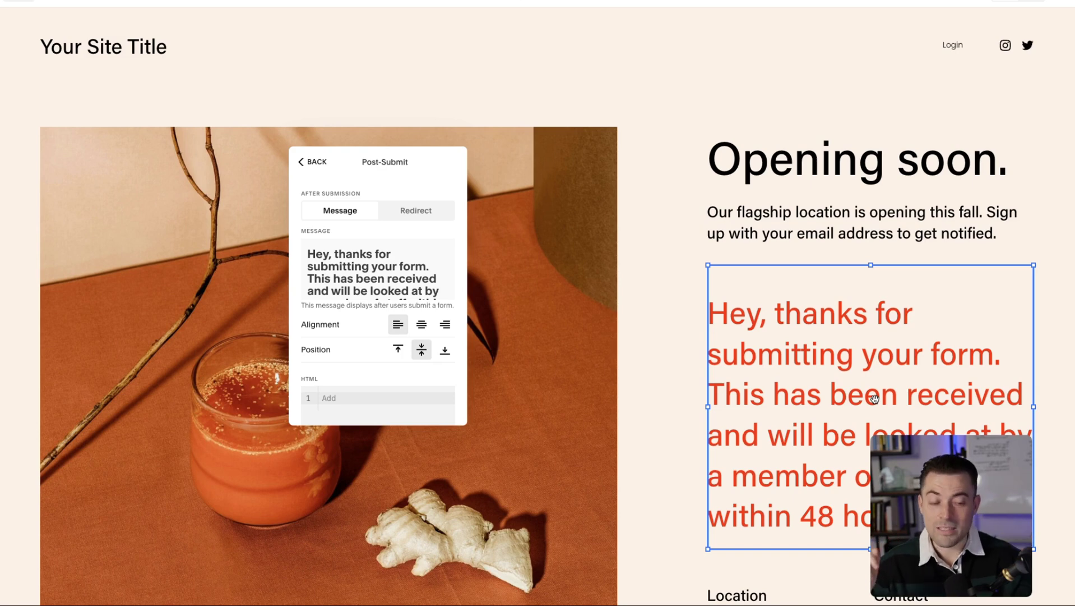
double_click(361, 268)
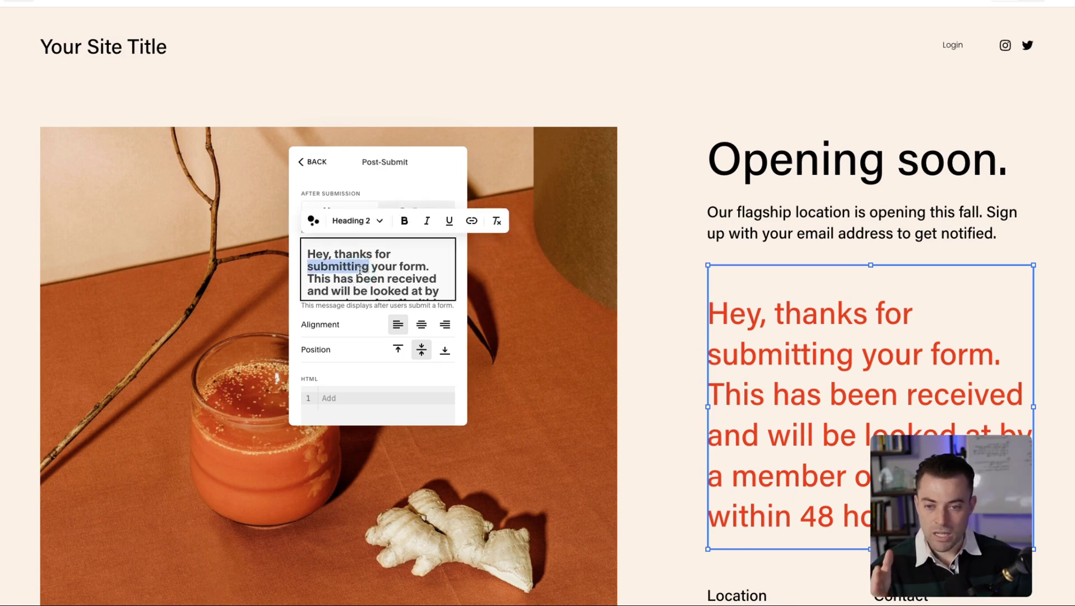
key(ctrl+a)
Step the message through Heading 1–4 and Paragraph 1–3, ending on Monospace.
click(357, 220)
click(371, 257)
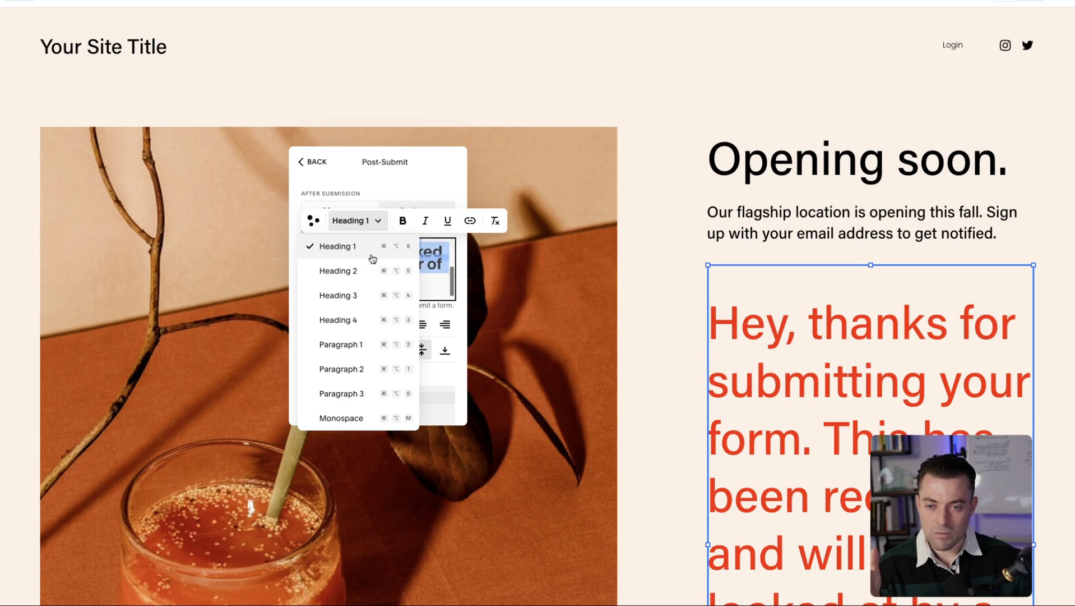
click(354, 273)
click(348, 295)
click(346, 319)
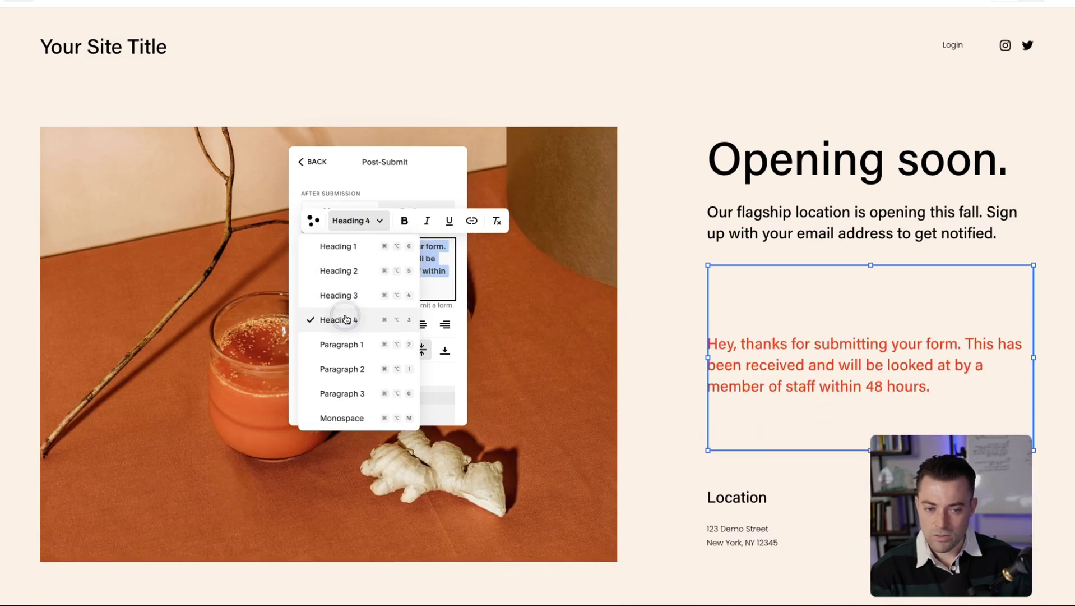
click(343, 344)
click(344, 369)
click(346, 393)
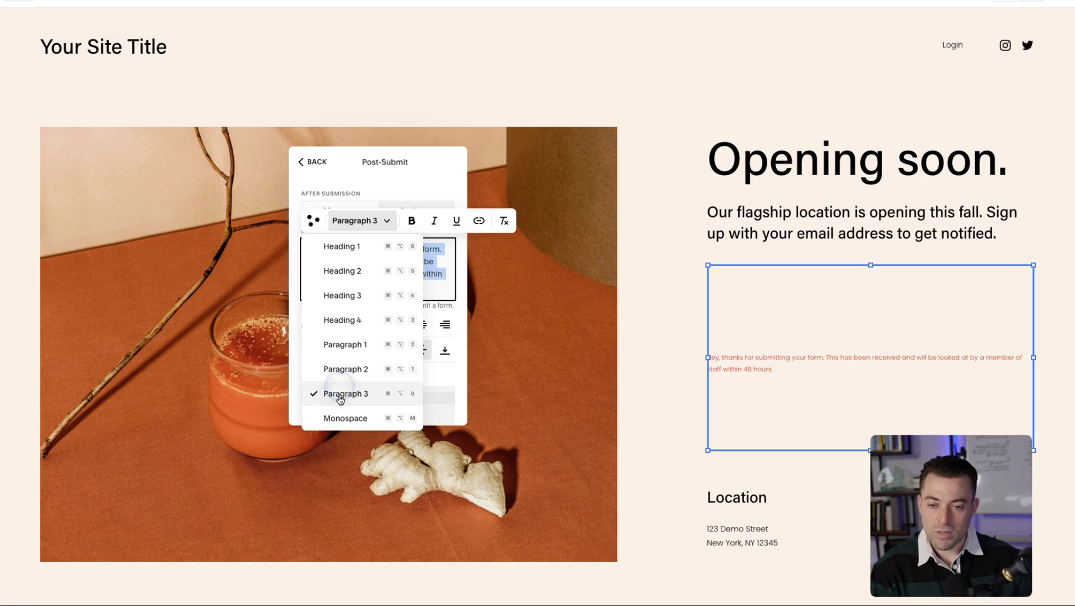
click(342, 421)
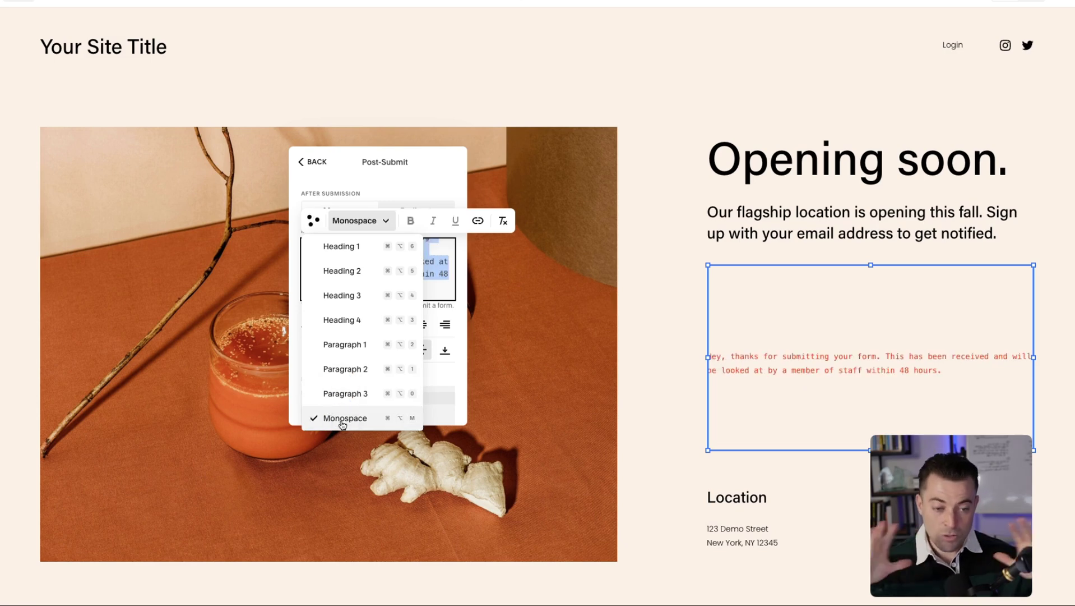
click(60, 2)
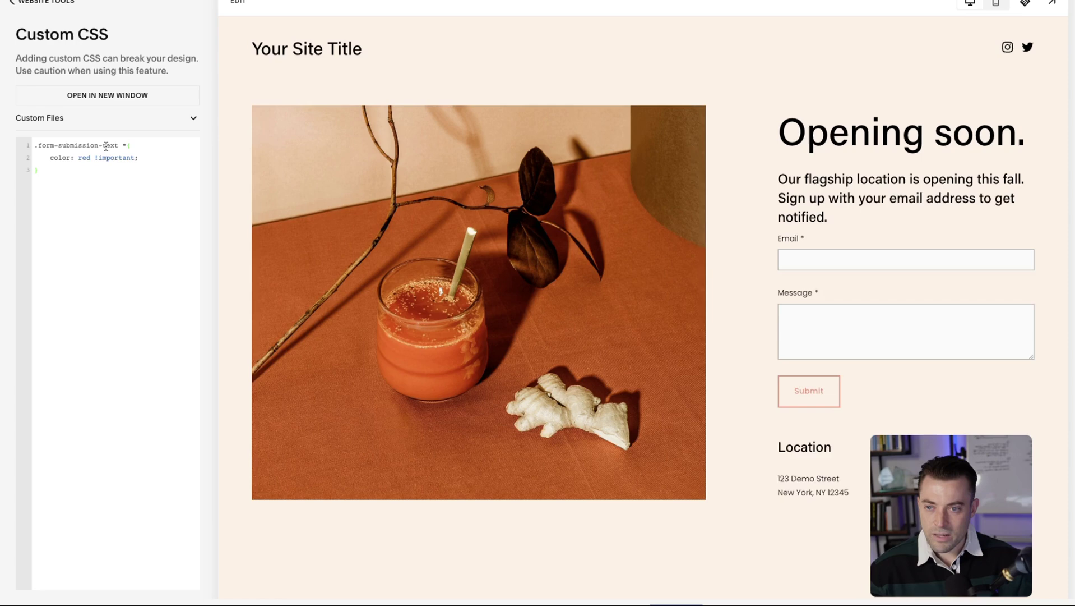
Replace red in the CSS rule's colour declaration, typing #f toward #fff.
click(81, 164)
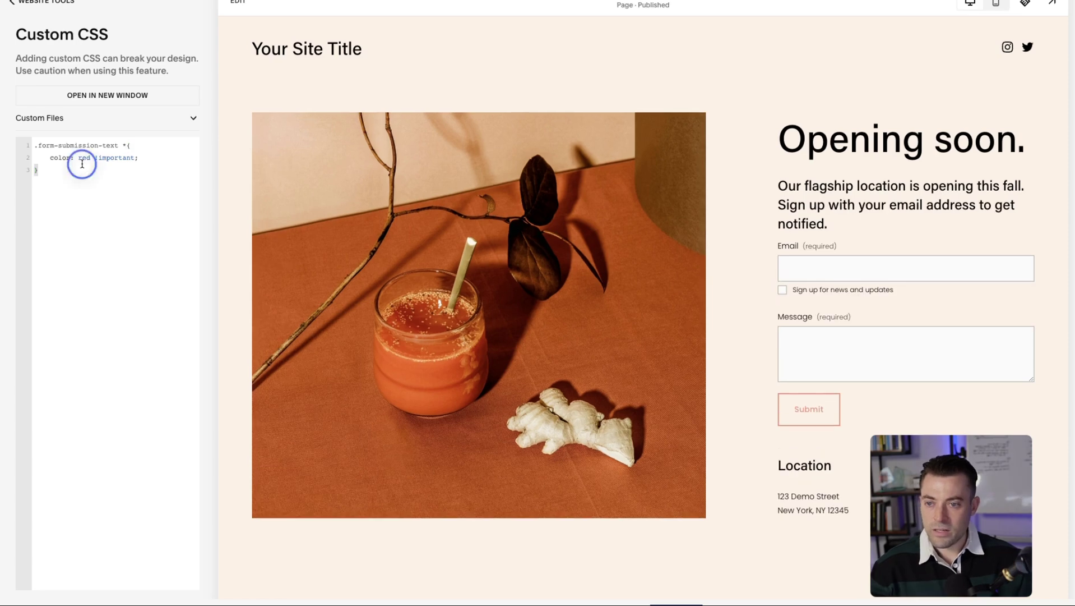
double_click(82, 162)
text(#000)
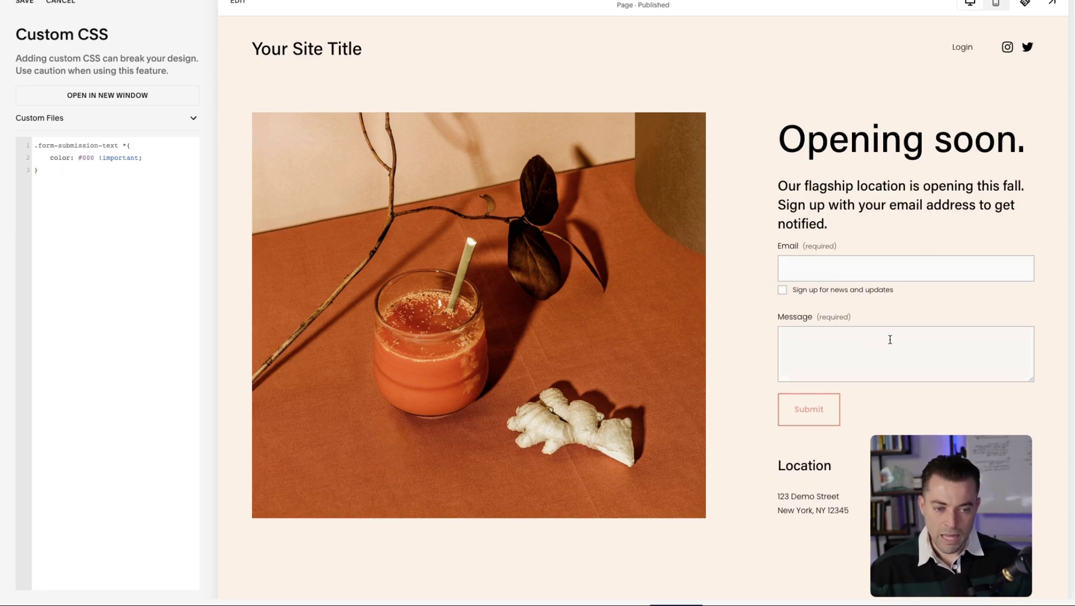
text(fff)
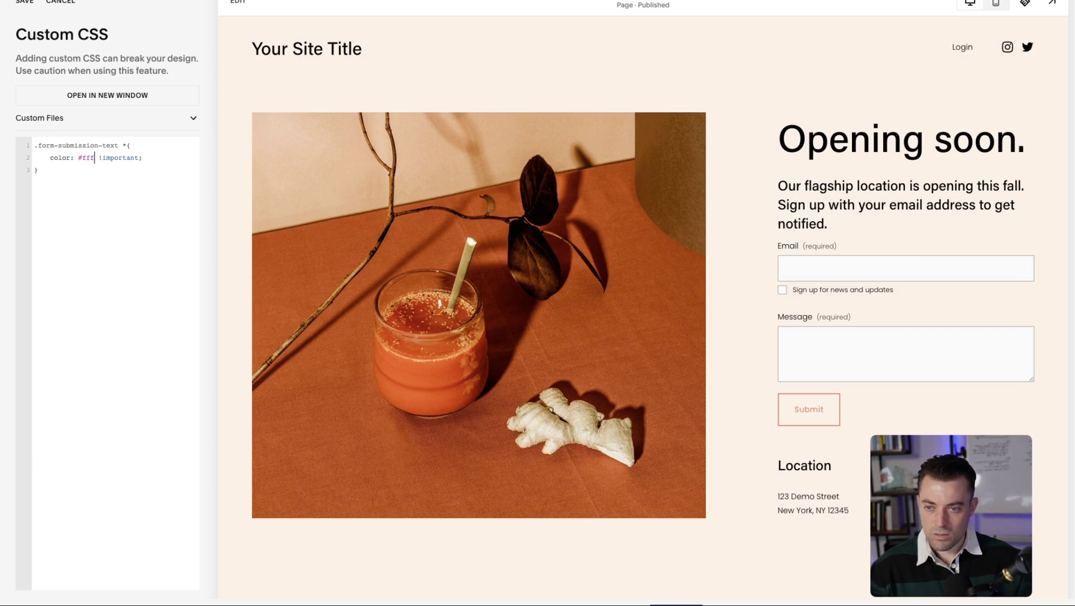